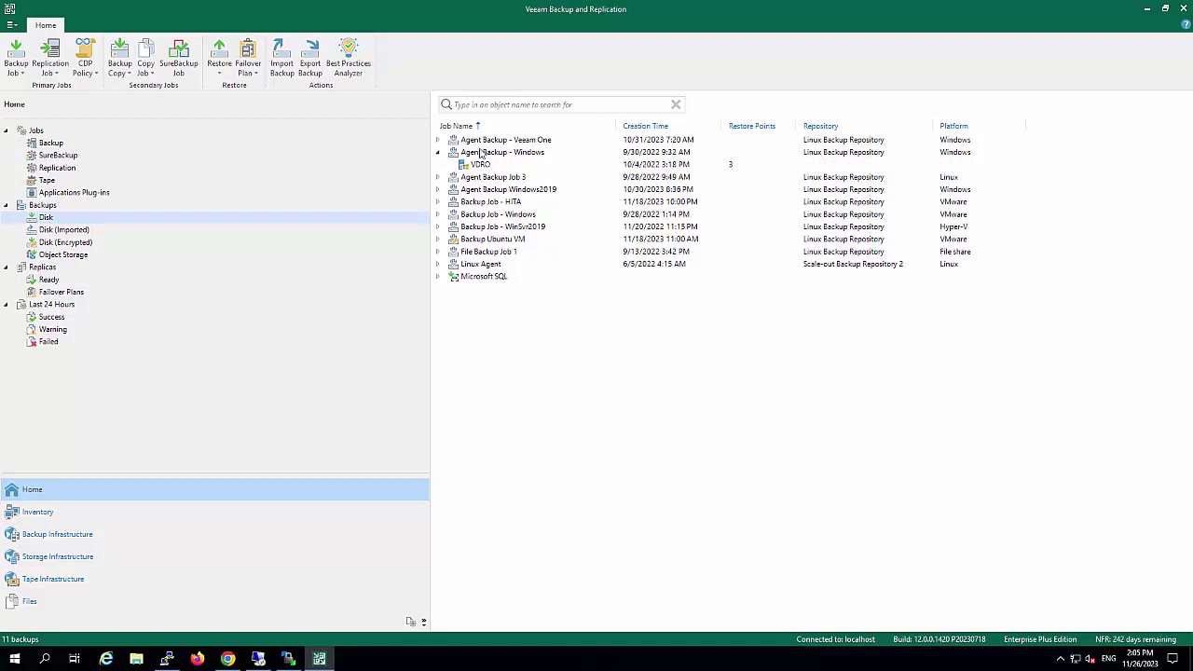
- Start an instant recovery to VMware vSphere for the VDRO machine in the Agent Backup - Windows job
click(437, 177)
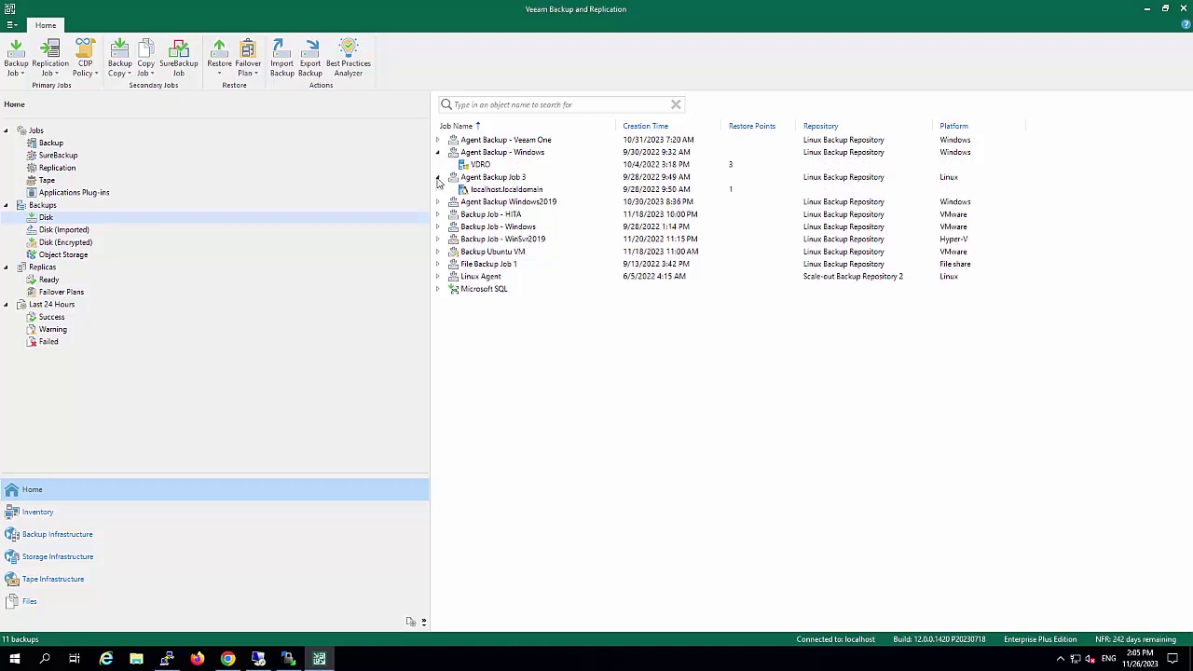
click(503, 167)
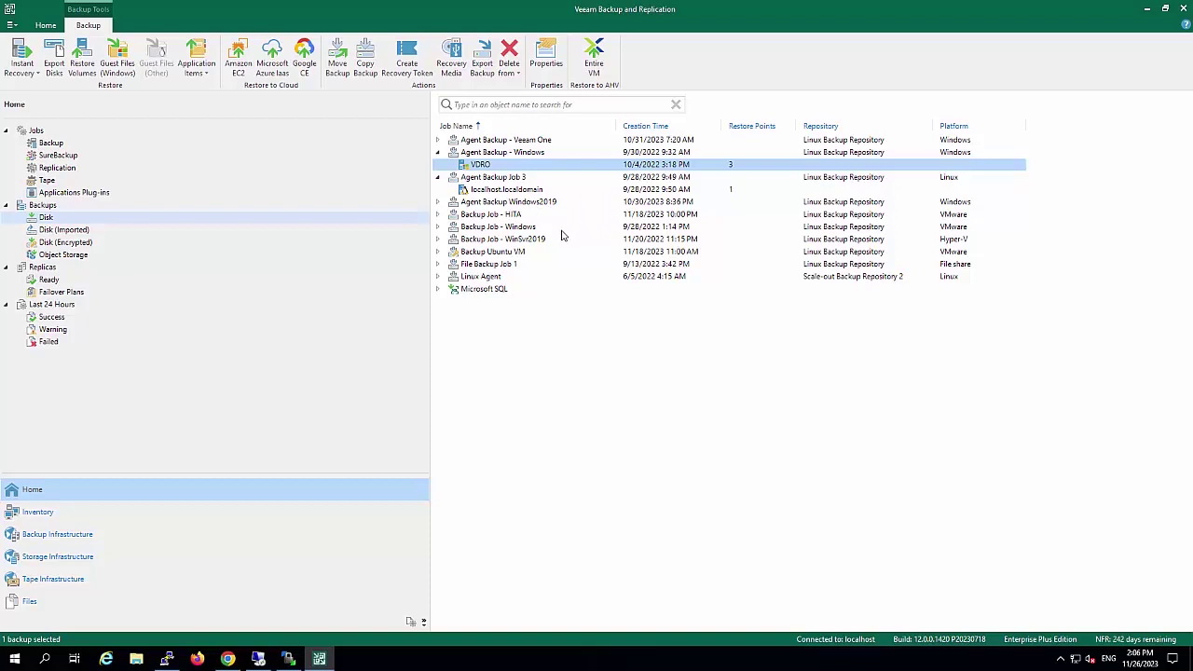
right_click(479, 168)
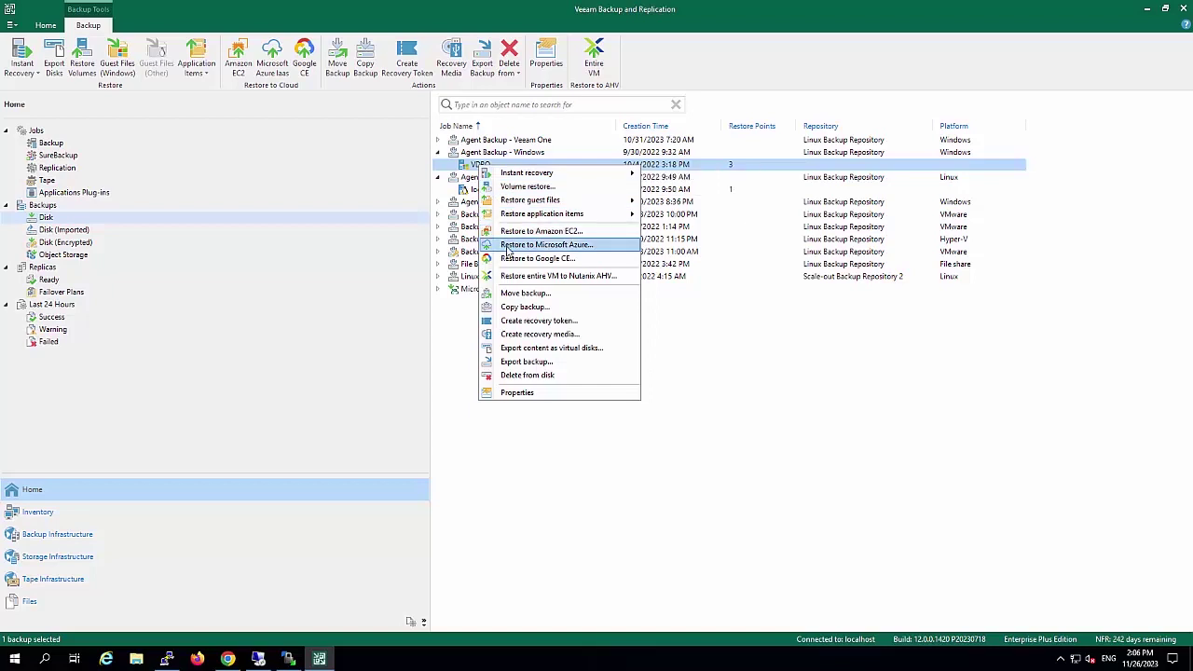
mouse_move(545, 175)
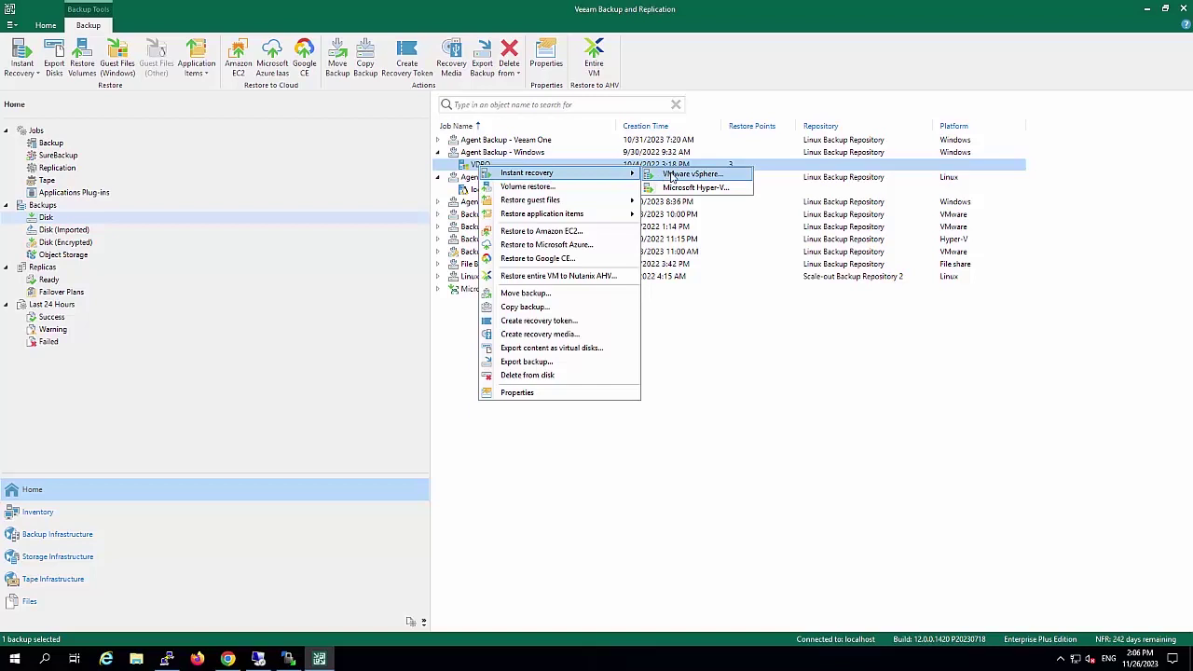
click(671, 176)
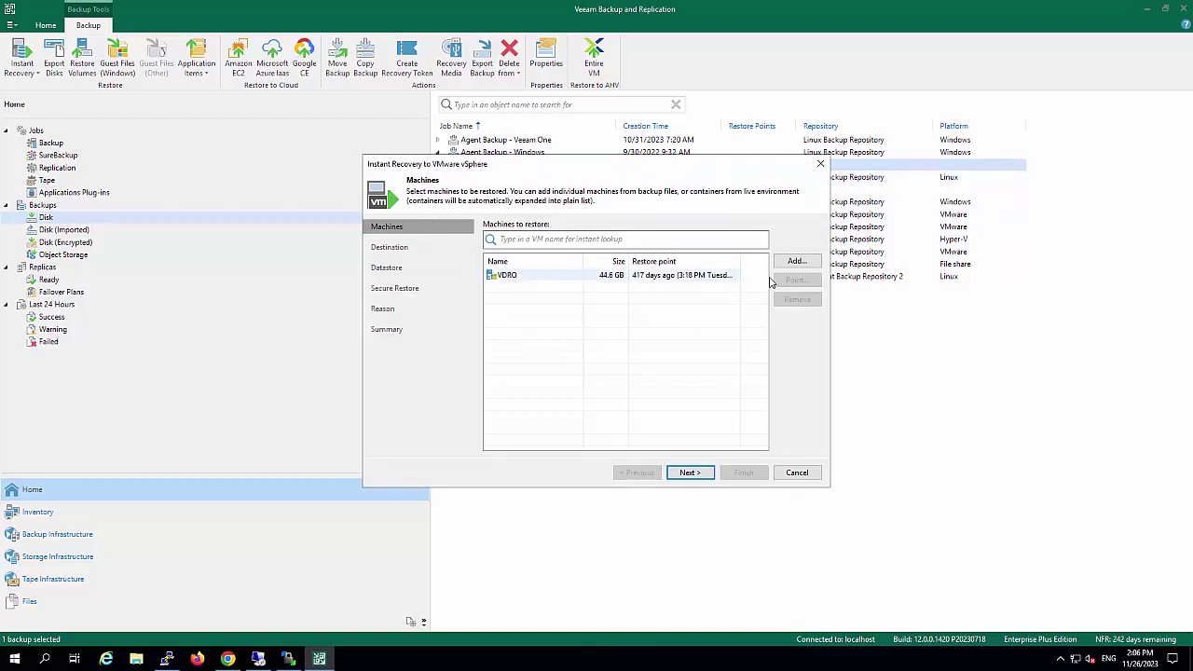
- Review VDRO's available restore points in the Linux Backup Repository without changing the selected one
click(701, 280)
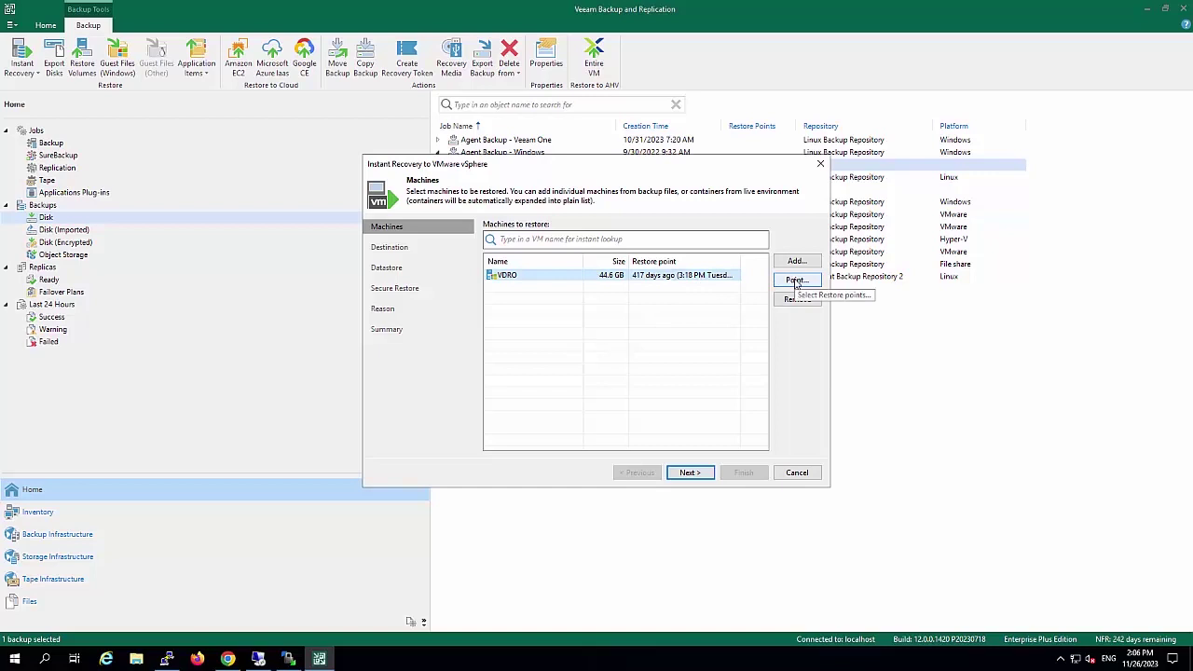
click(794, 281)
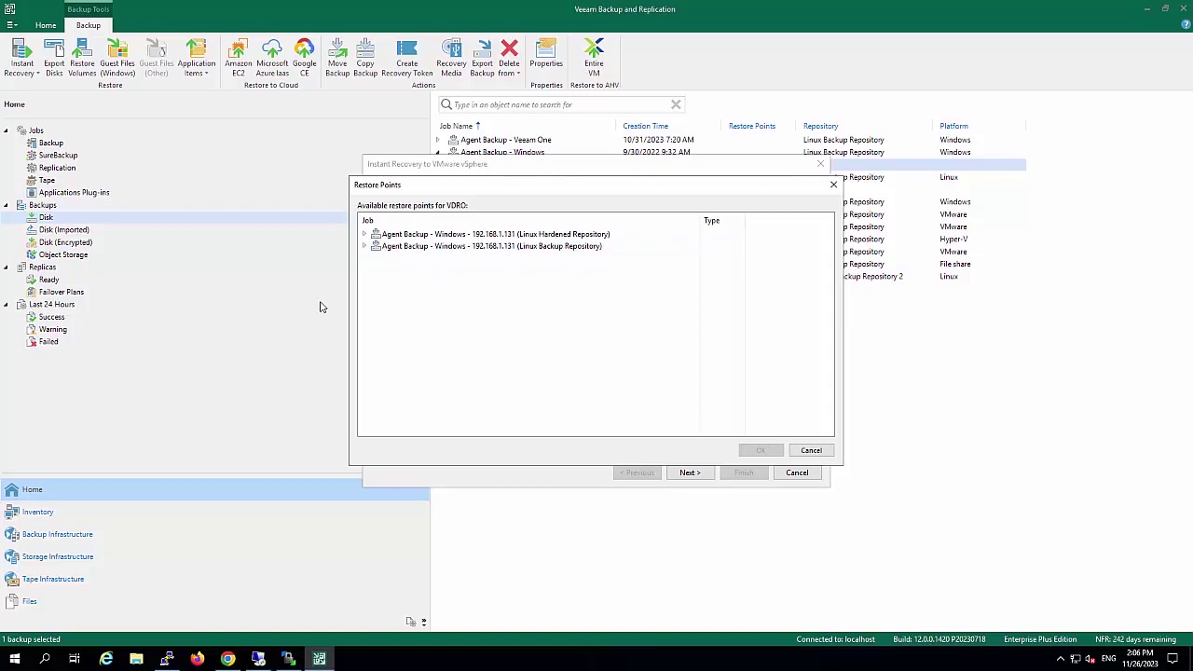
click(365, 246)
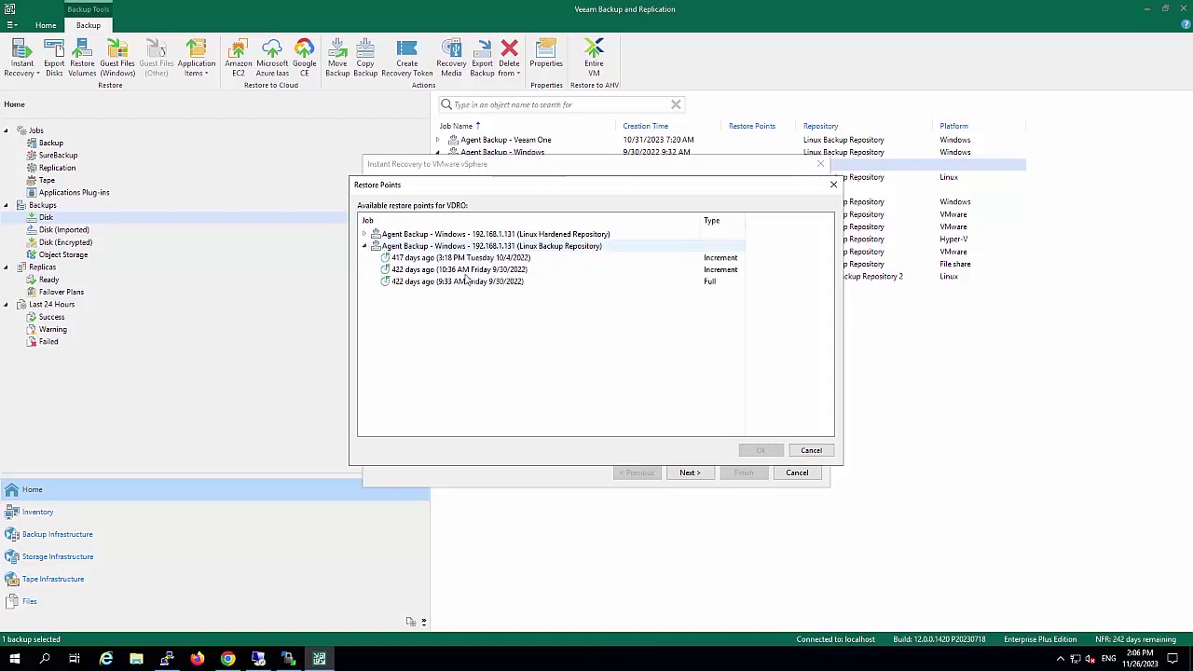
click(825, 454)
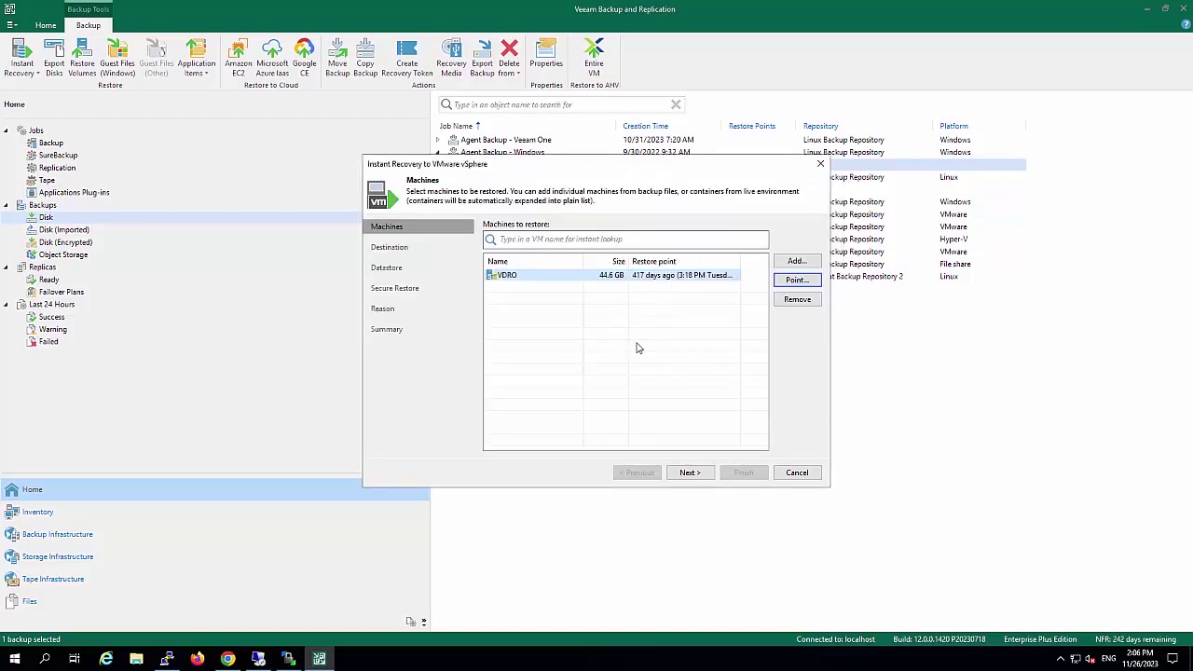
- Proceed to the destination settings and name the restored VM "Windows Recovery"
click(687, 473)
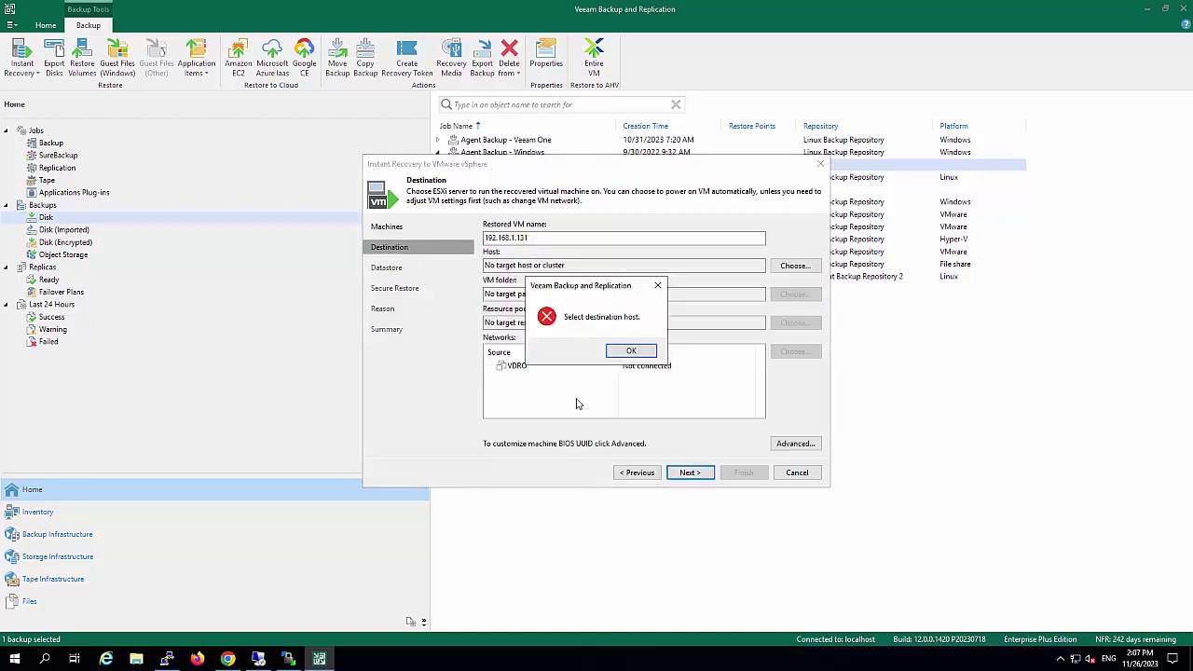
click(630, 353)
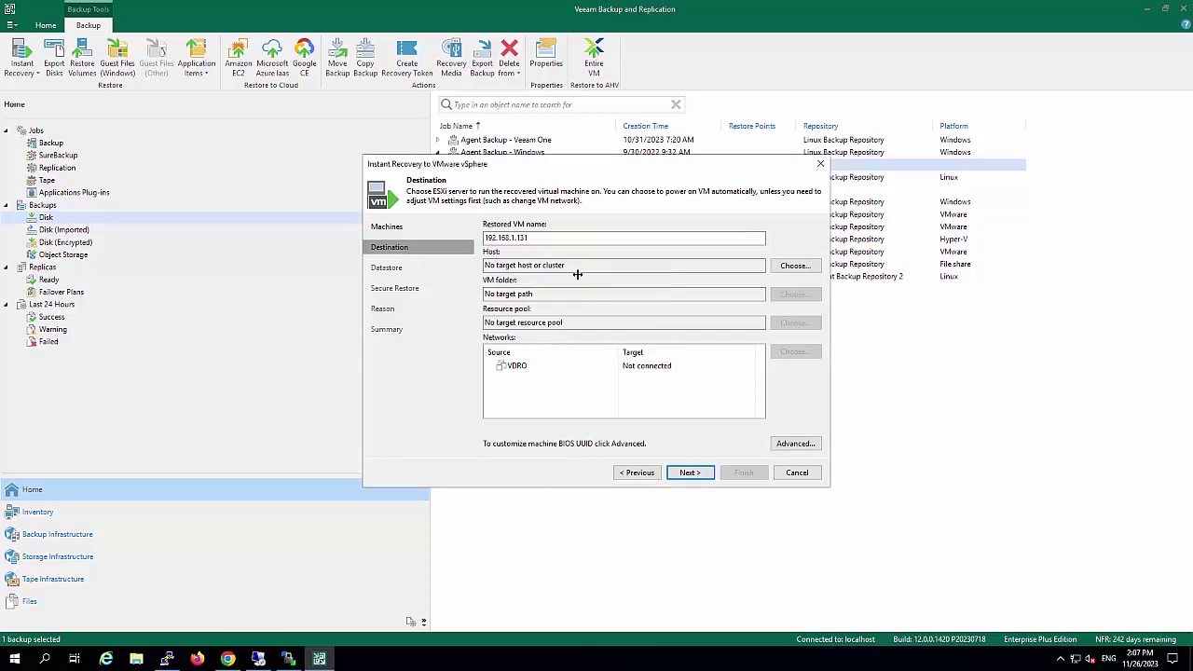
click(545, 236)
double_click(545, 237)
text(Windows Recovery)
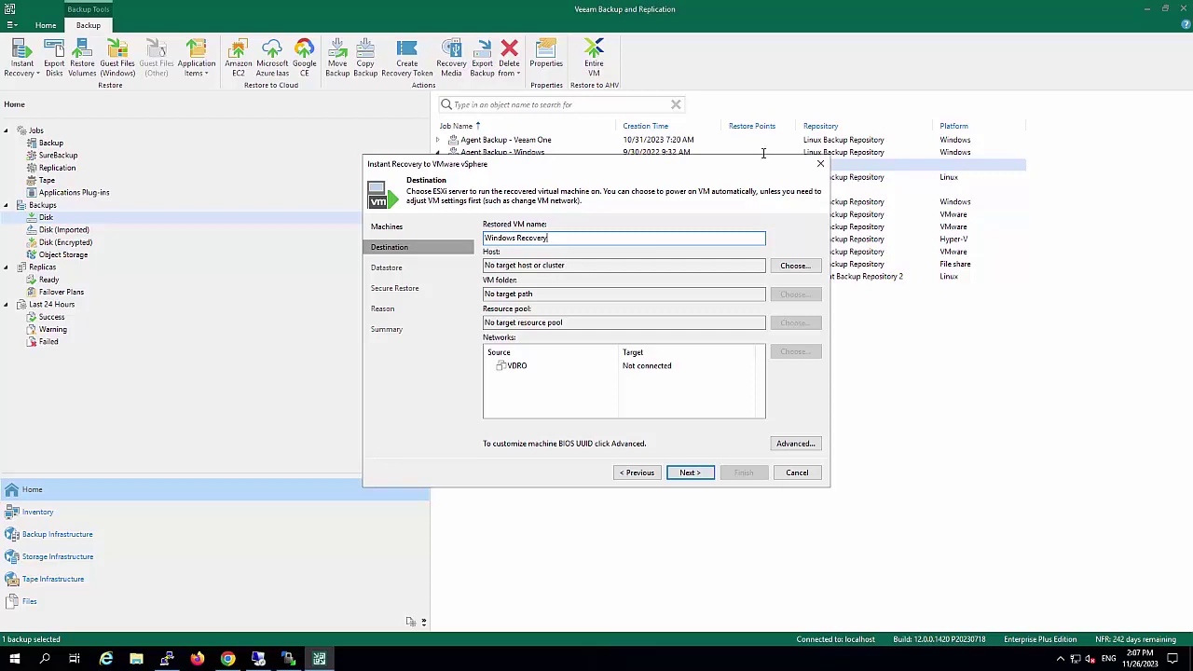
- Choose 192.168.1.150 as the destination host for the restored VM
click(810, 267)
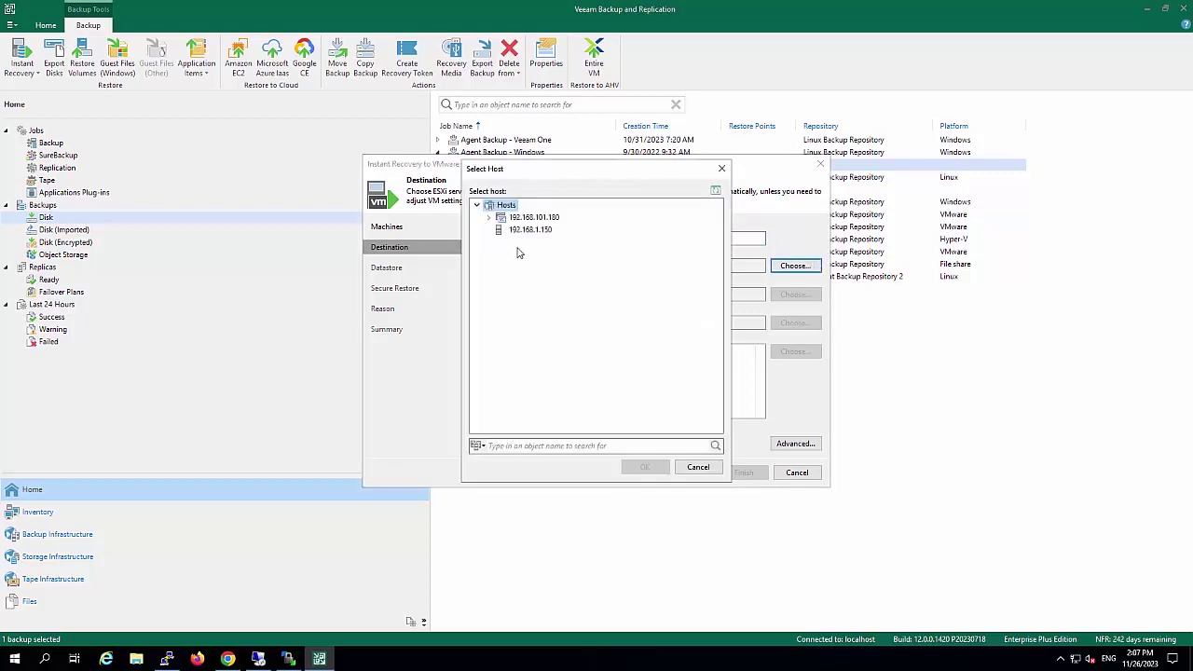
click(524, 230)
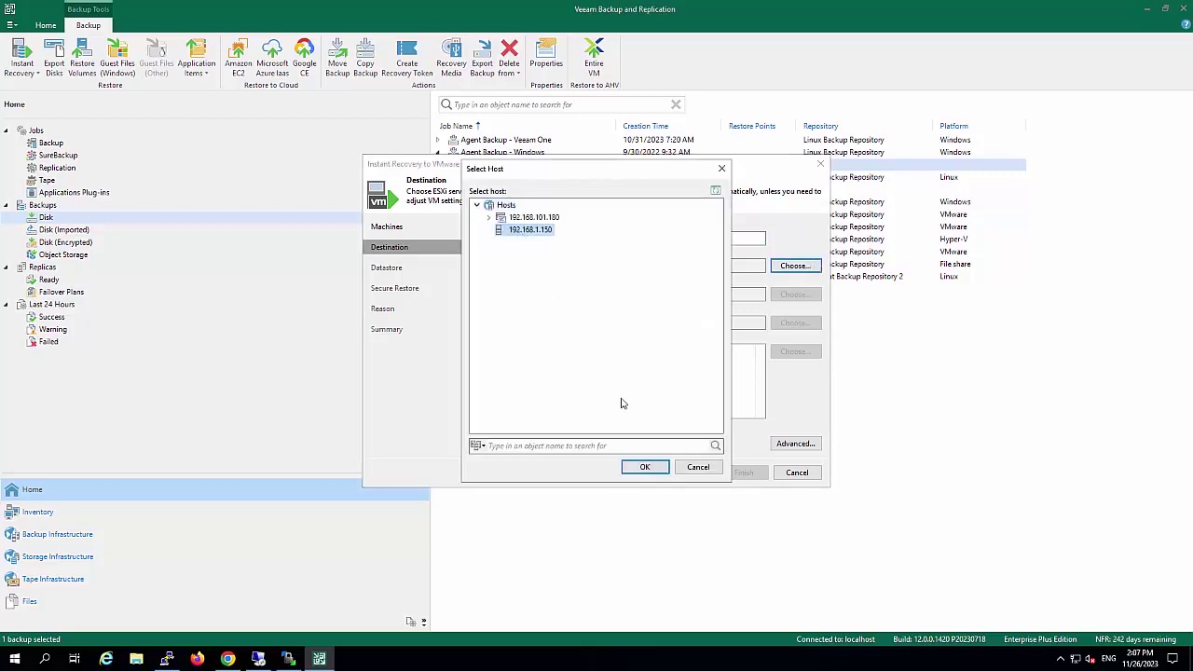
click(644, 468)
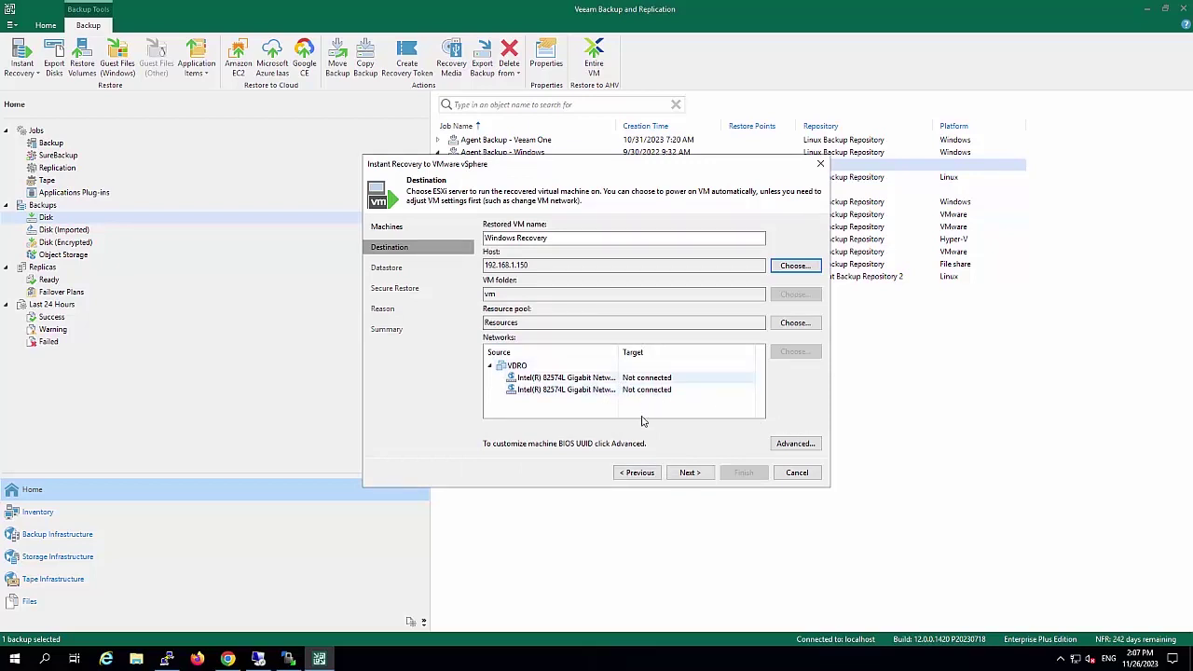
- Set the restored VM to generate a new BIOS UUID and proceed without redirecting the write cache
click(798, 445)
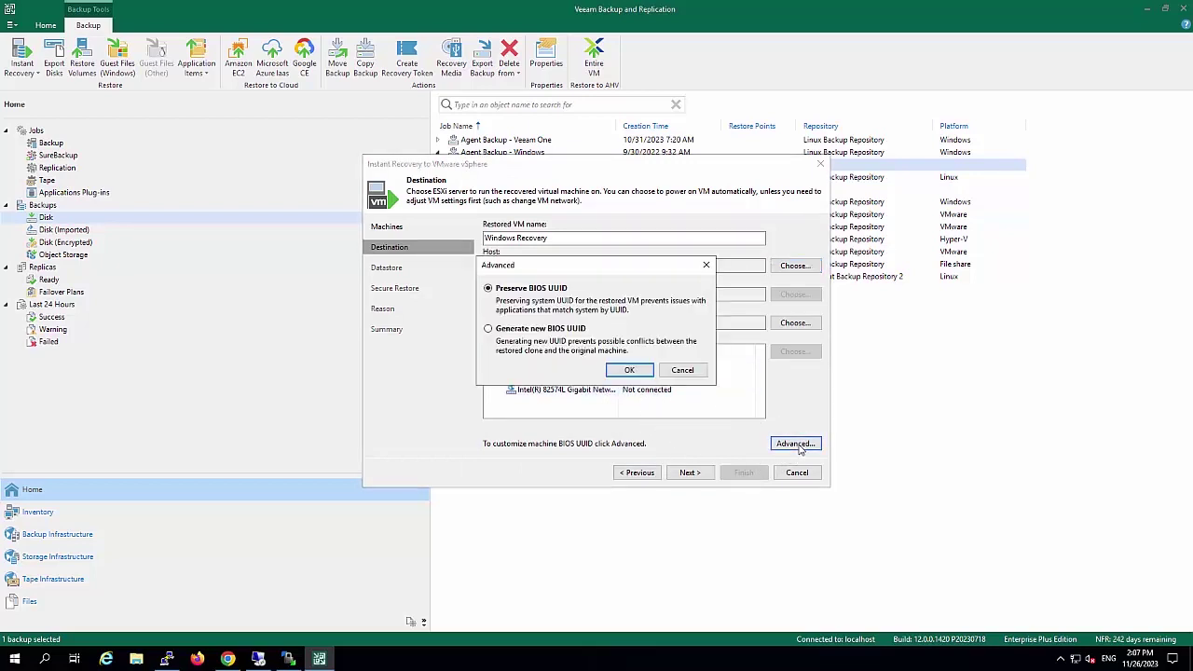
click(542, 336)
click(629, 370)
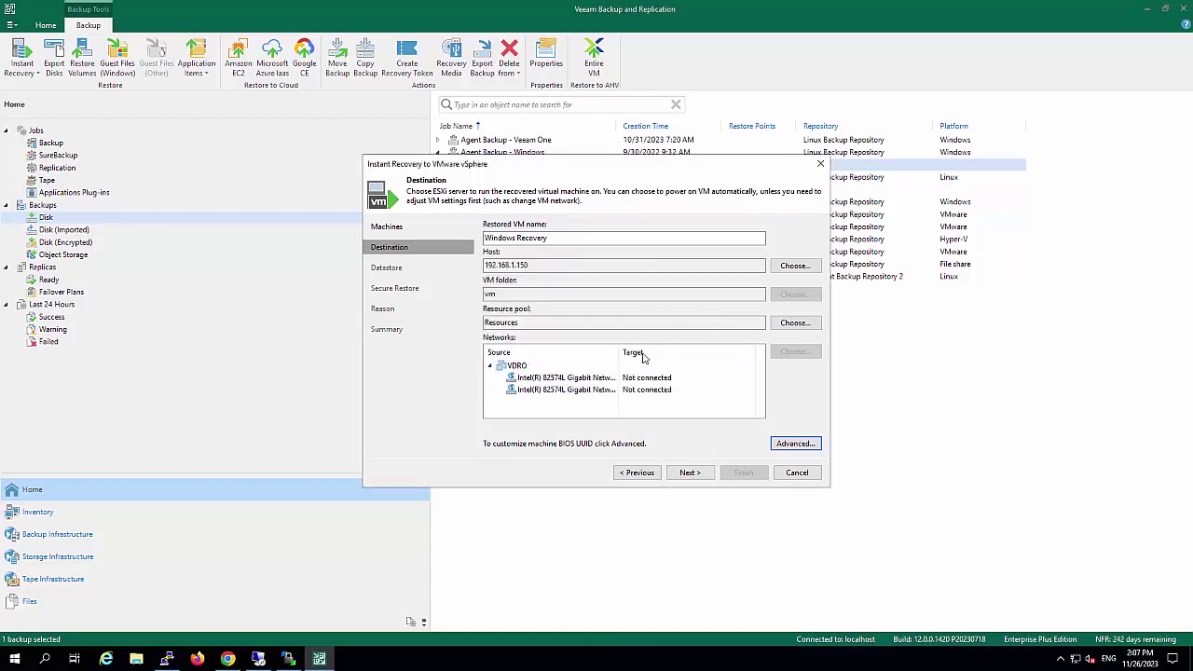
click(689, 472)
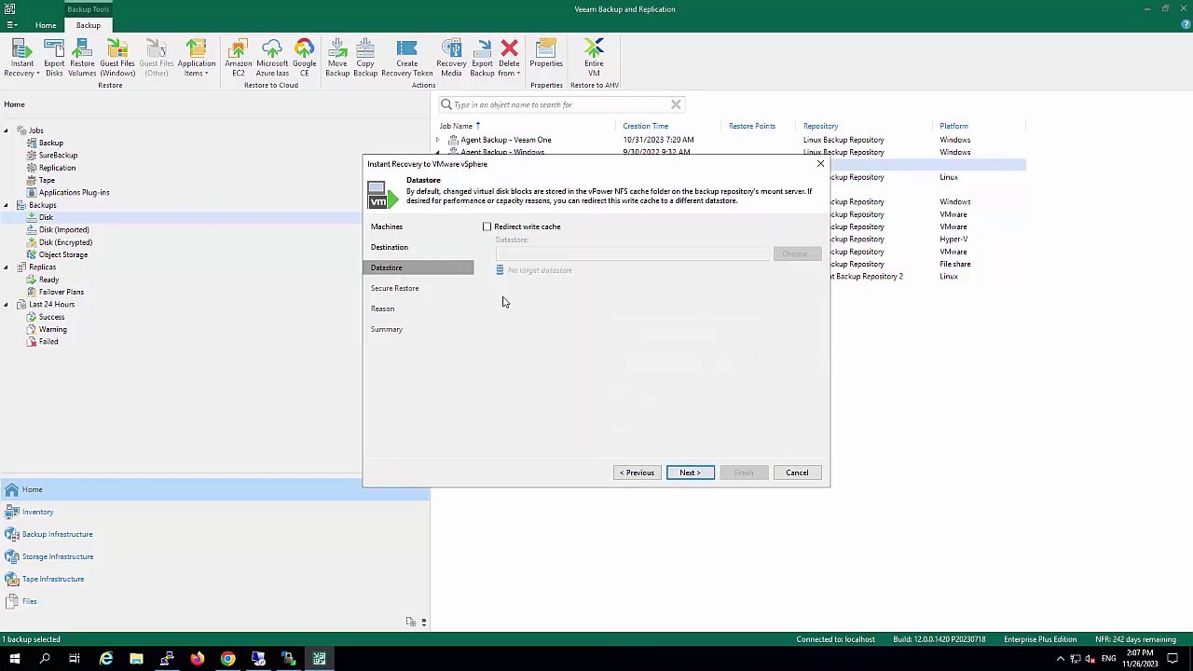
click(689, 473)
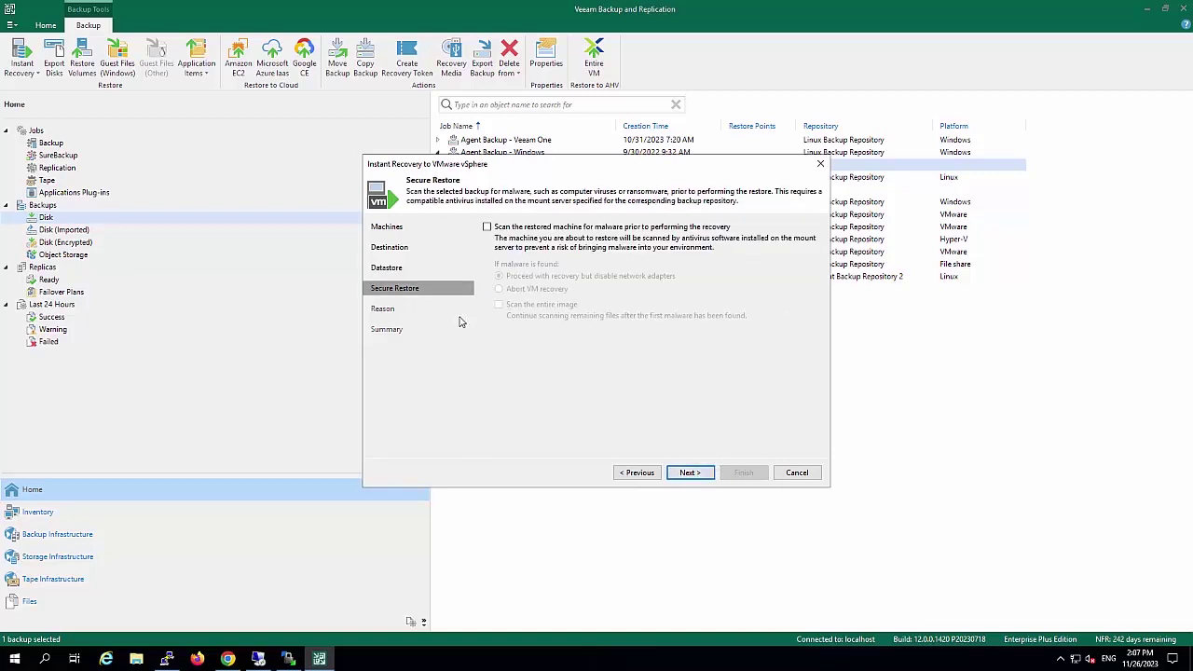
- Enable the malware scan prior to performing the recovery and enter "Test secure restore" as the restore reason
click(486, 227)
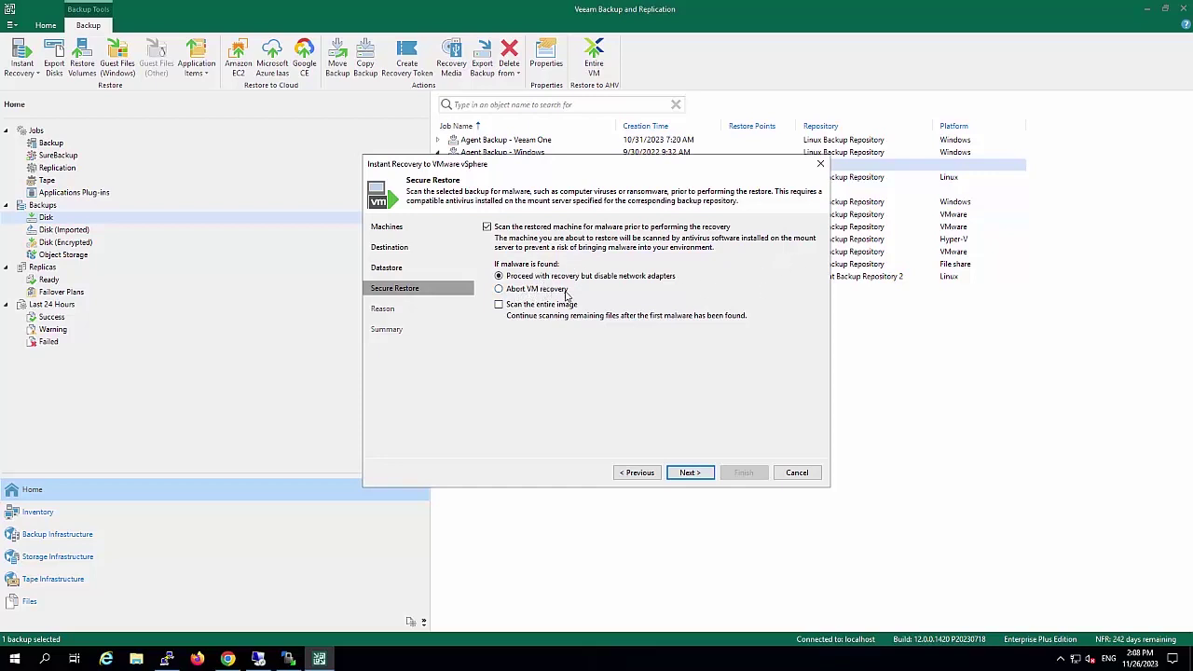
click(694, 473)
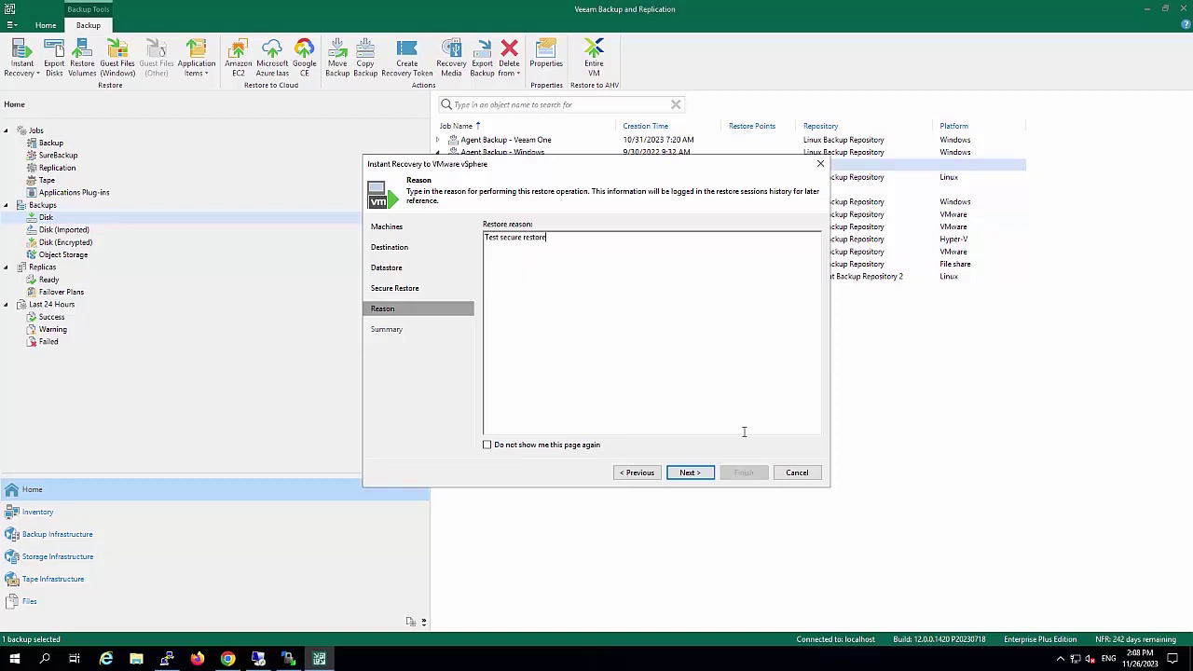
click(706, 475)
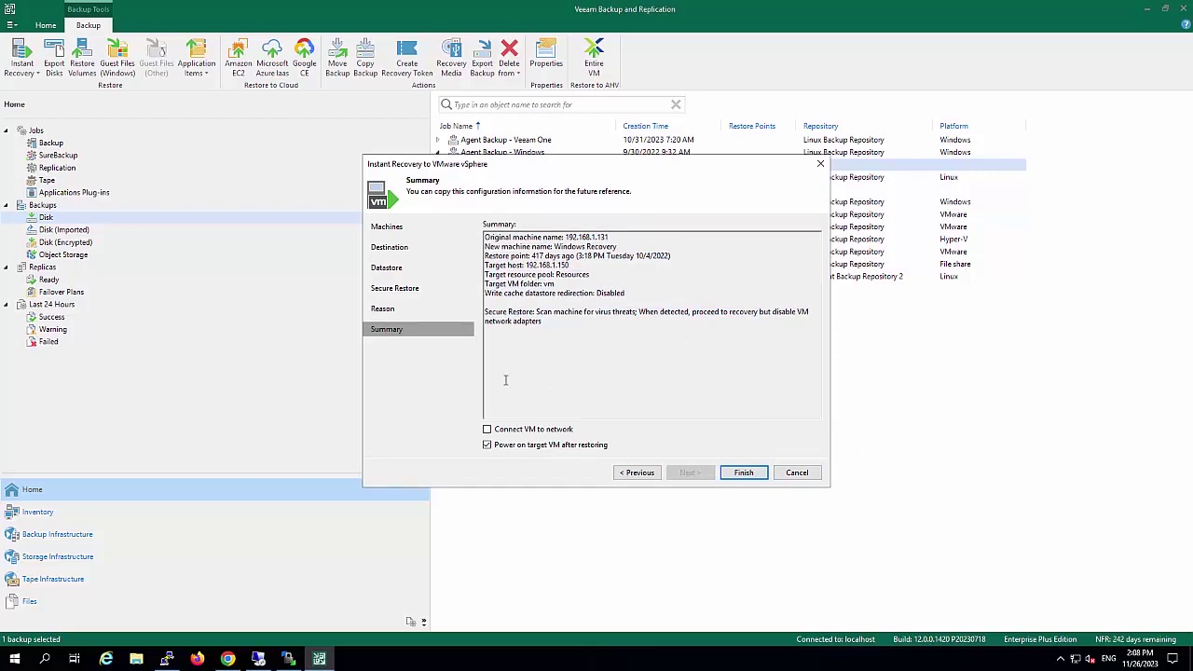
- Try to enable connecting the VM to the network in the recovery summary
click(506, 431)
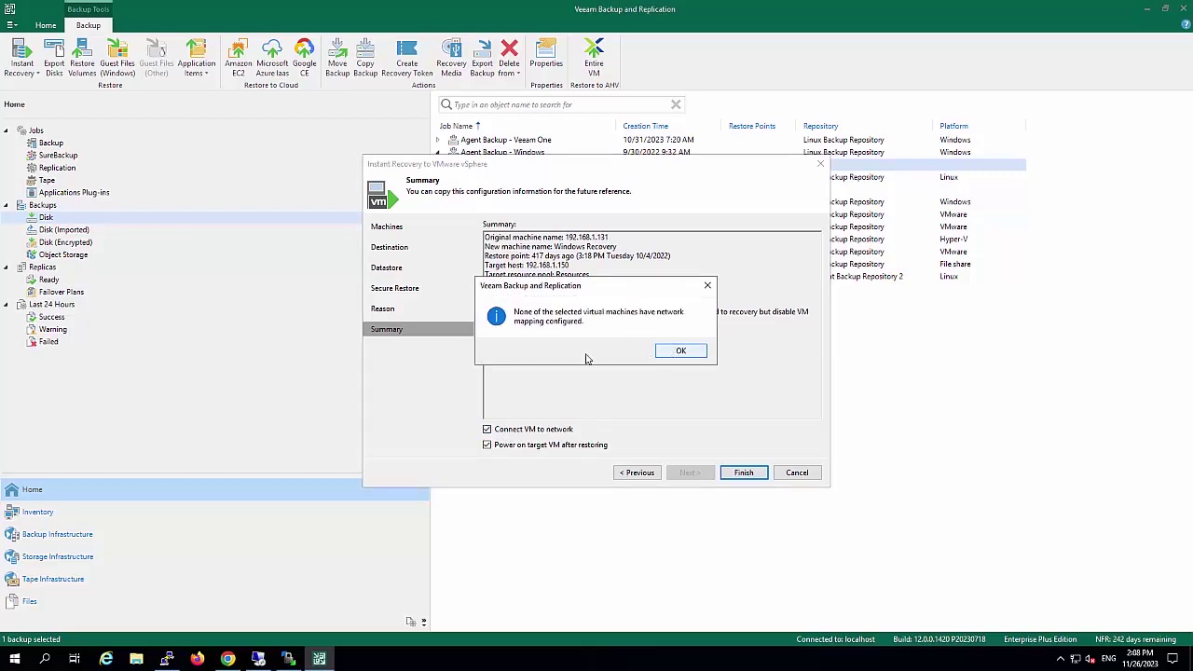
click(679, 352)
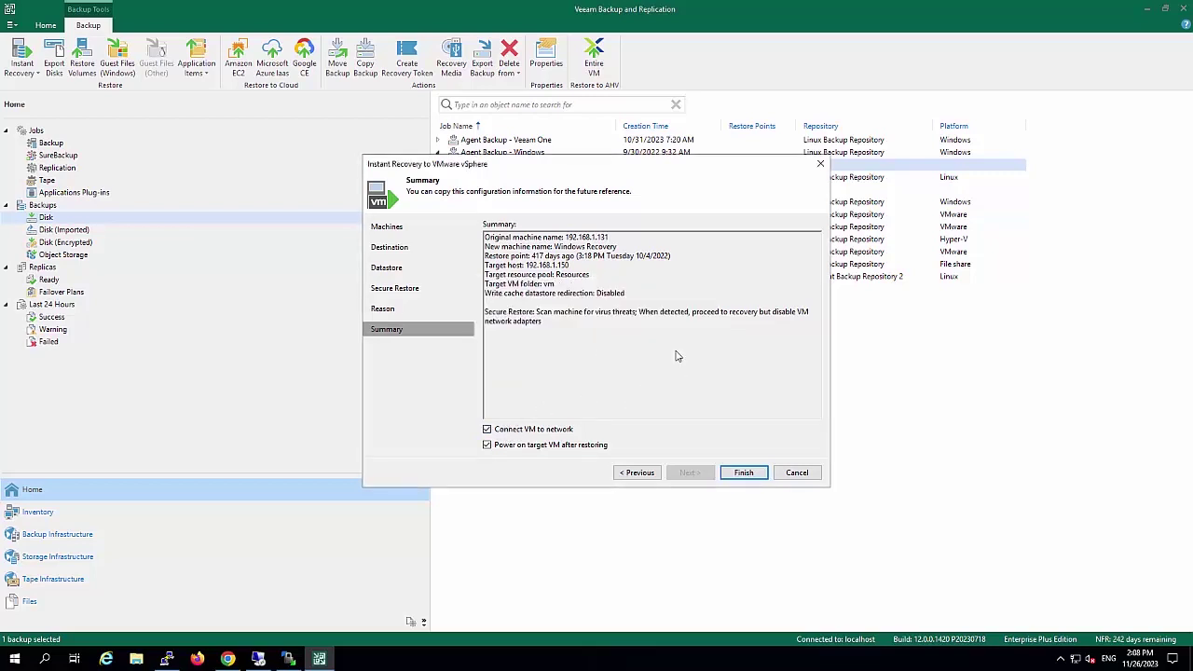
click(487, 429)
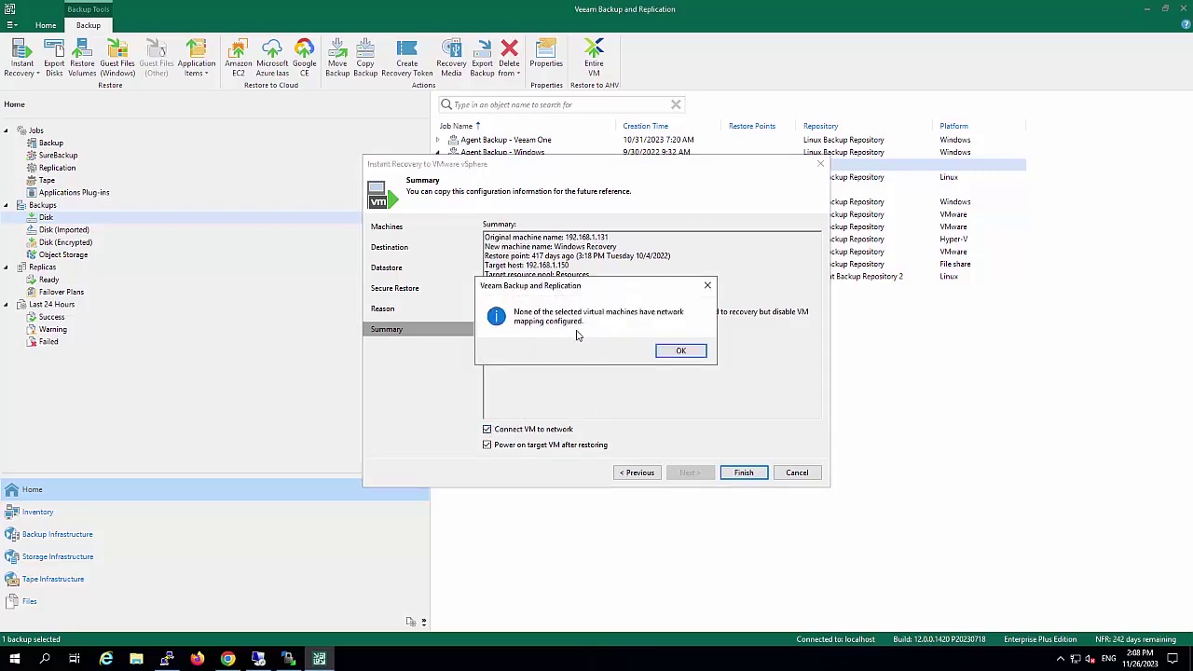
click(681, 351)
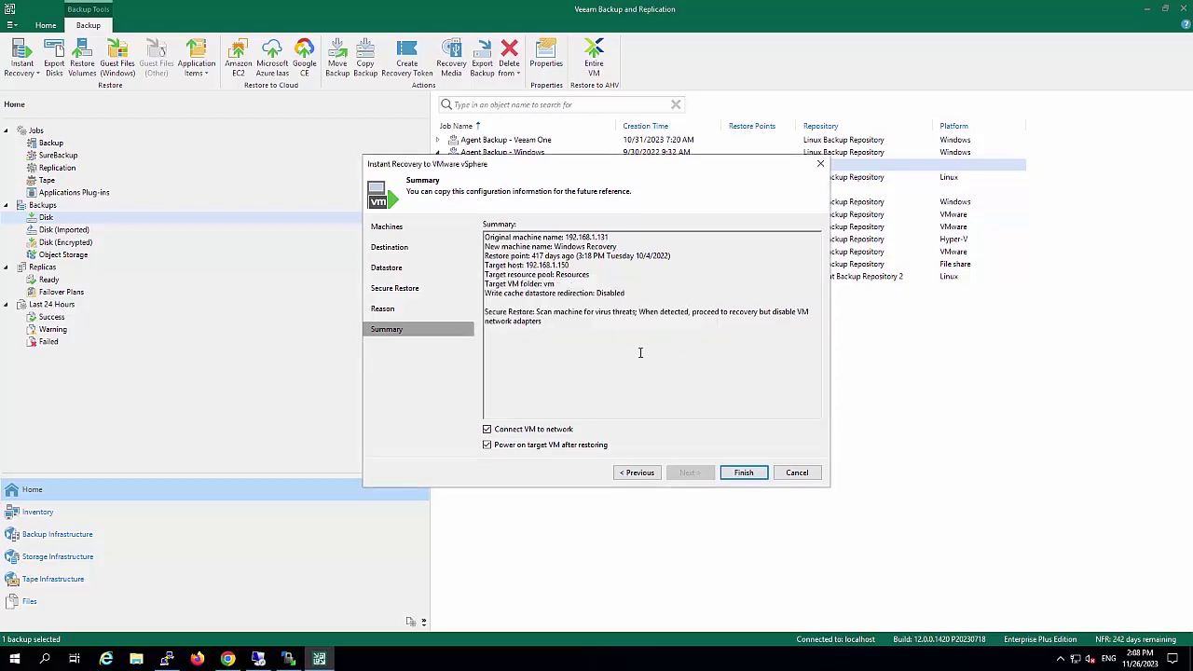
click(487, 430)
- Finish the wizard to launch the instant recovery of VDRO and close its restore session window
click(746, 474)
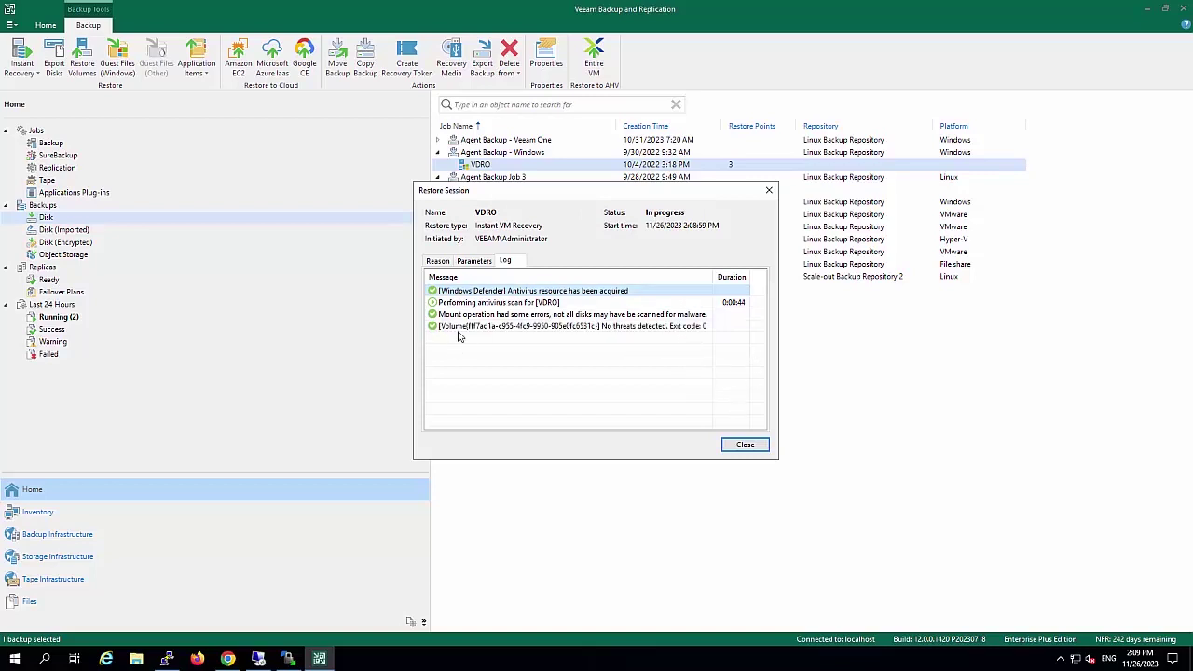
click(745, 446)
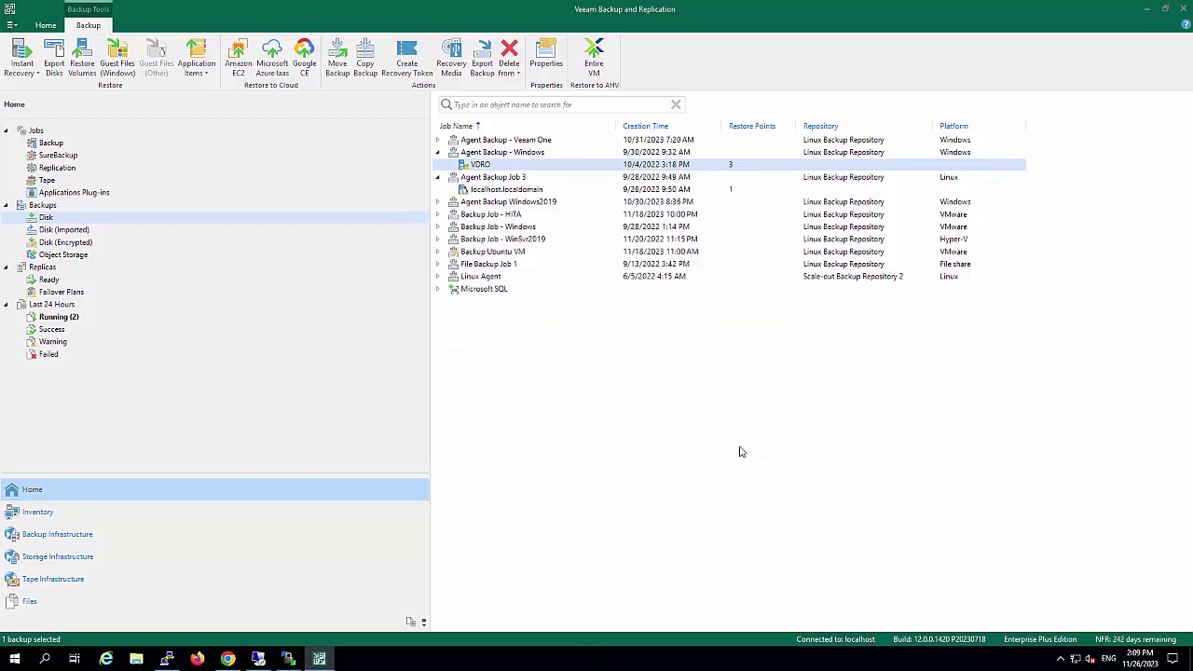
- Check the log of the running FLR_[VDRO] guest file restore session
click(62, 318)
click(491, 160)
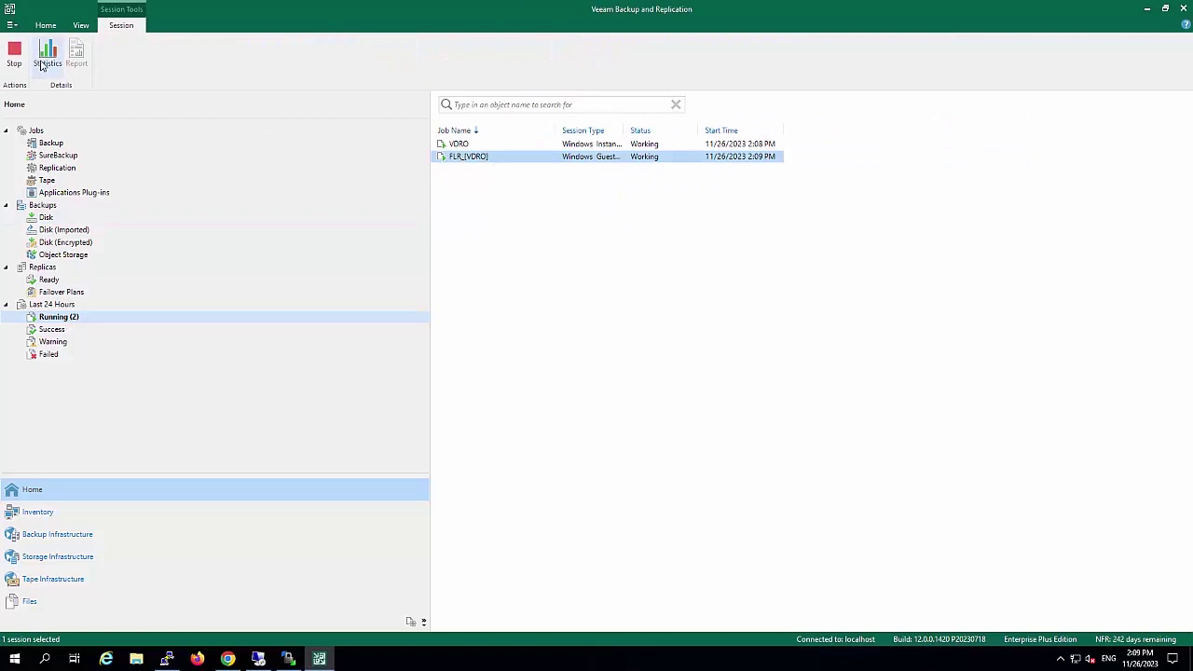
click(43, 58)
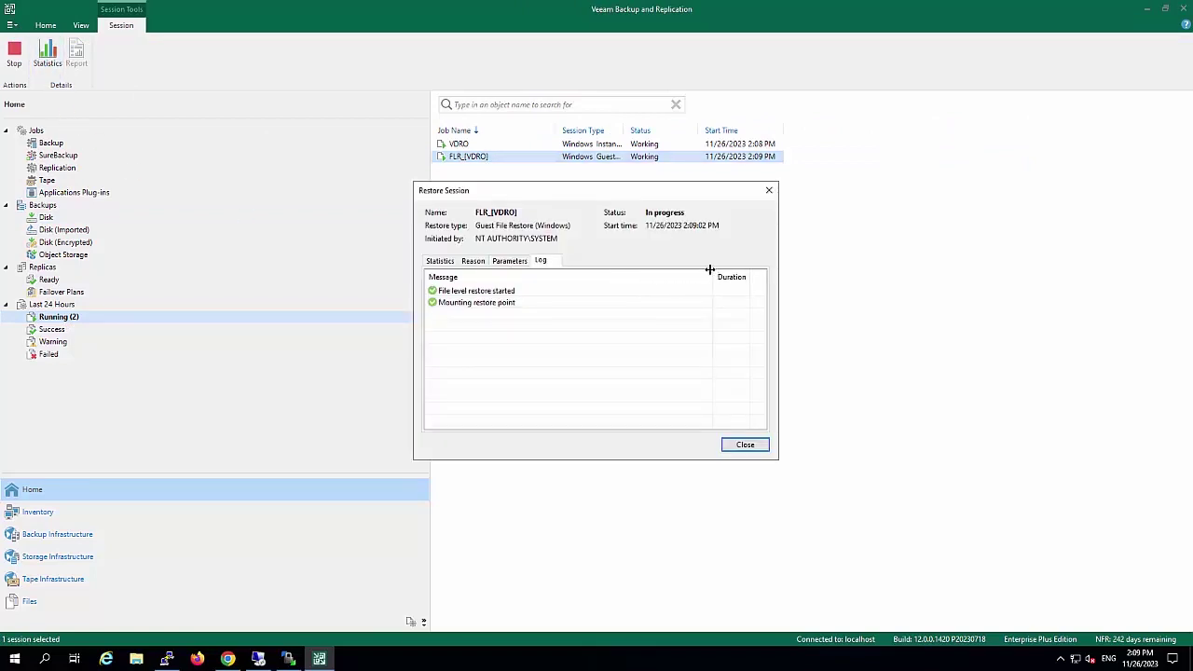
click(745, 444)
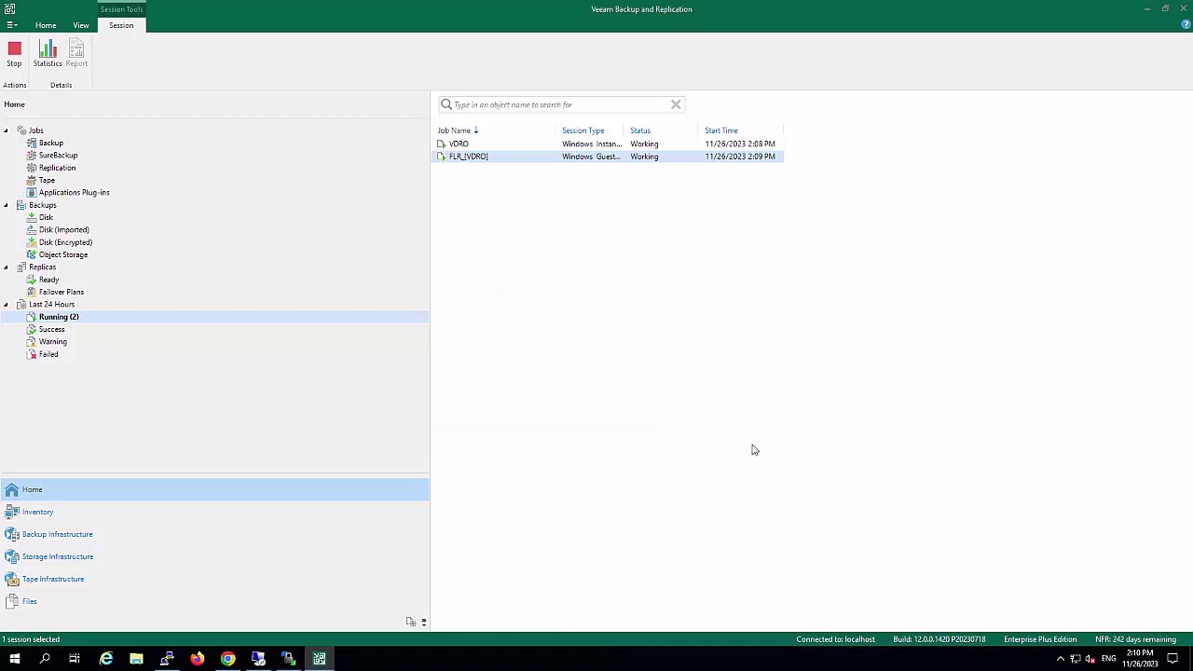
- Examine the running VDRO instant recovery session's log for the antivirus scan's progress and threat detection entries
click(489, 145)
click(50, 58)
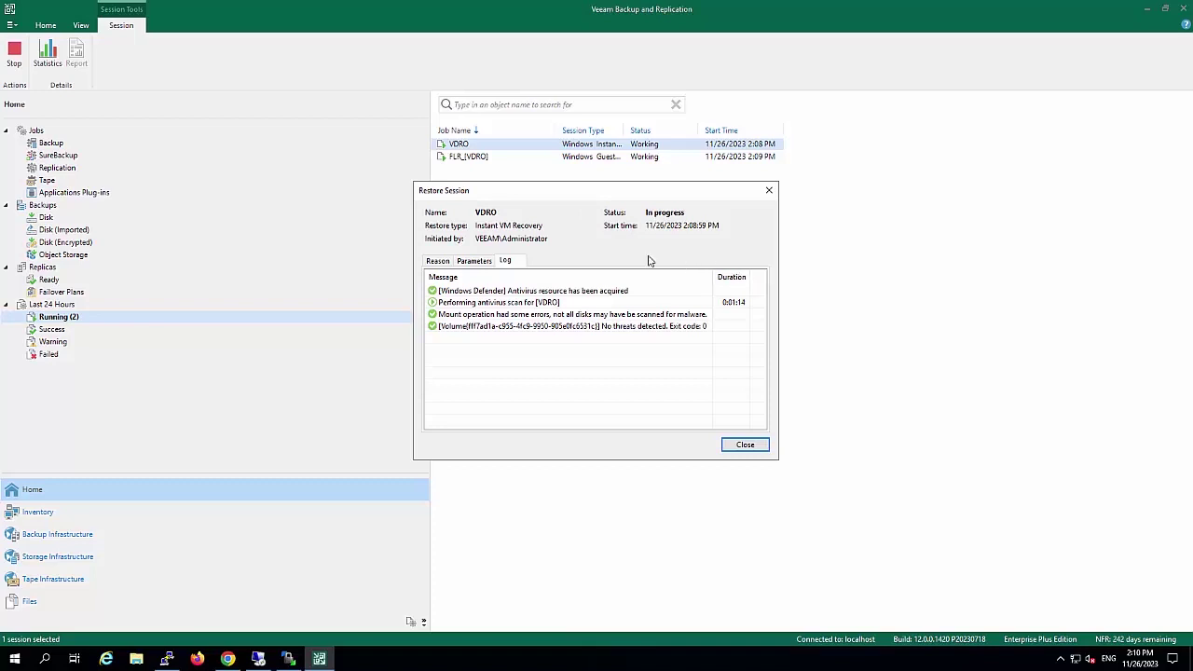
click(509, 307)
click(563, 303)
click(445, 304)
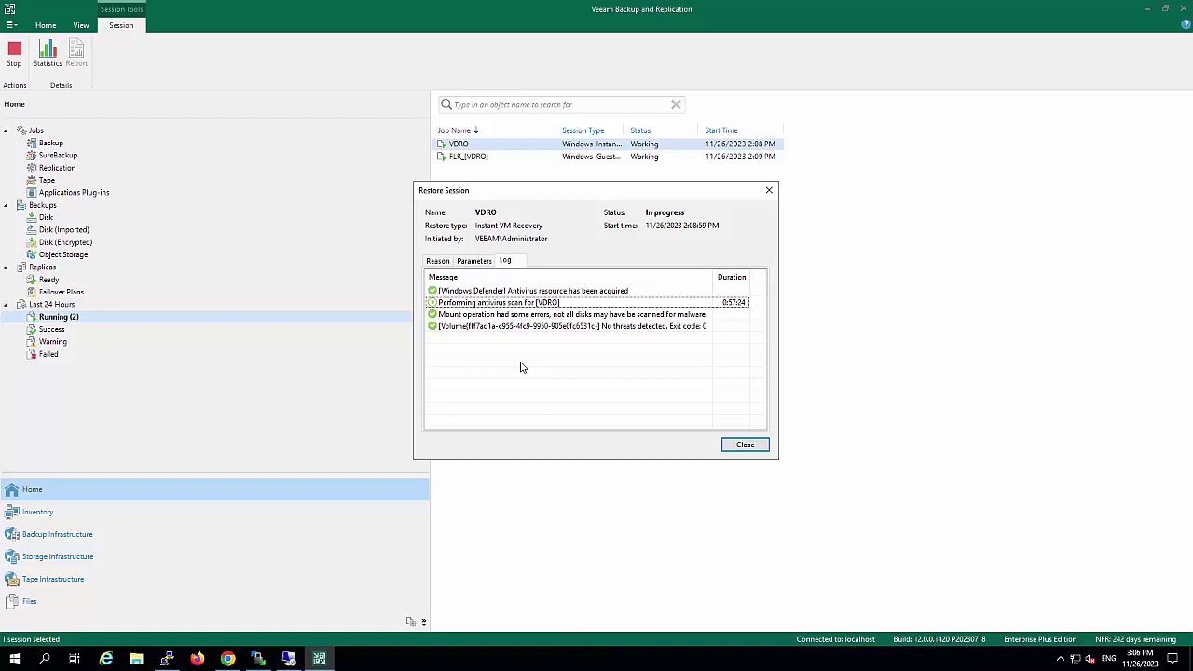
click(658, 327)
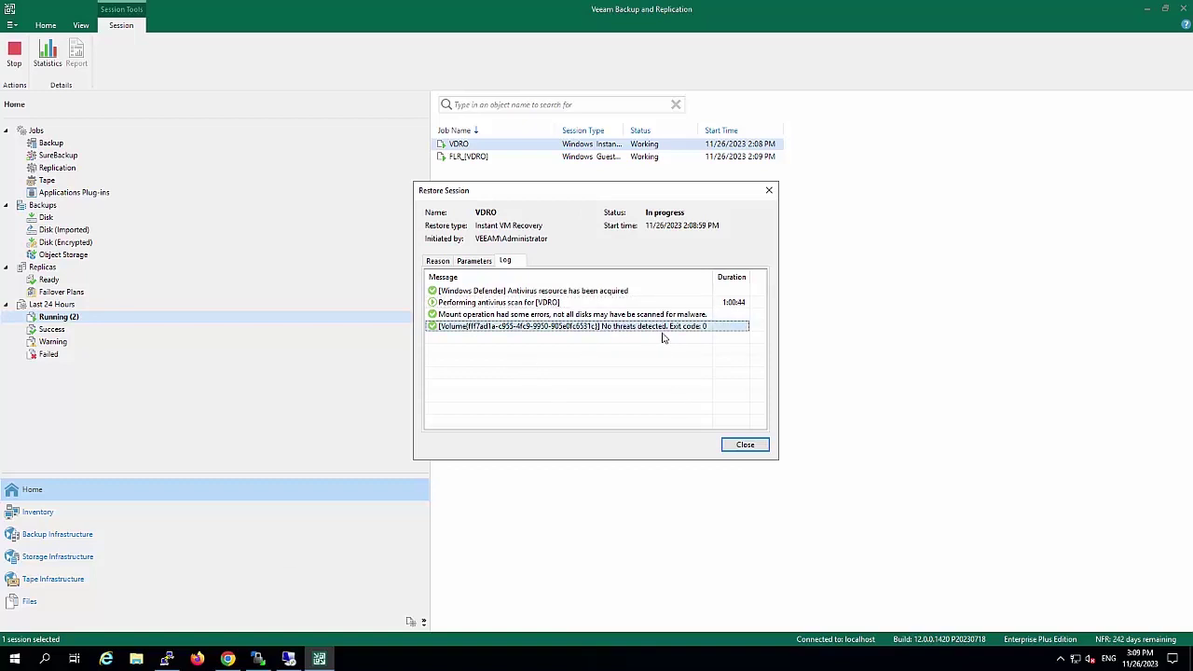